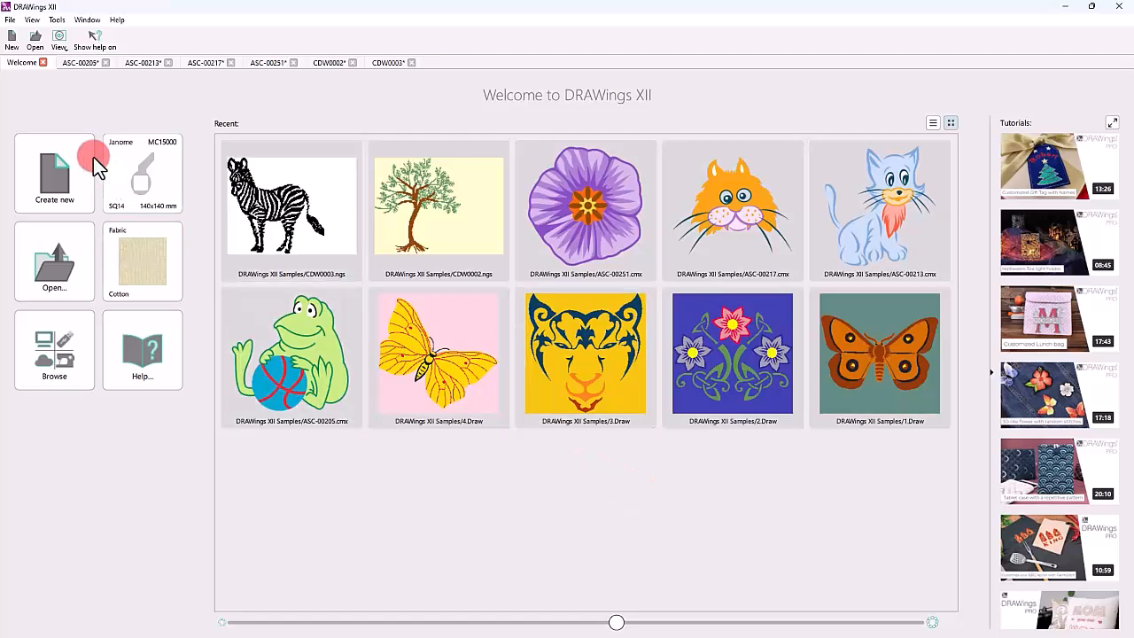
- Switch to the ASC-00205 frog design and preview the Insert Symbol characters at a smaller size without inserting any
{"action": "left_click", "coordinate": [79, 63]}
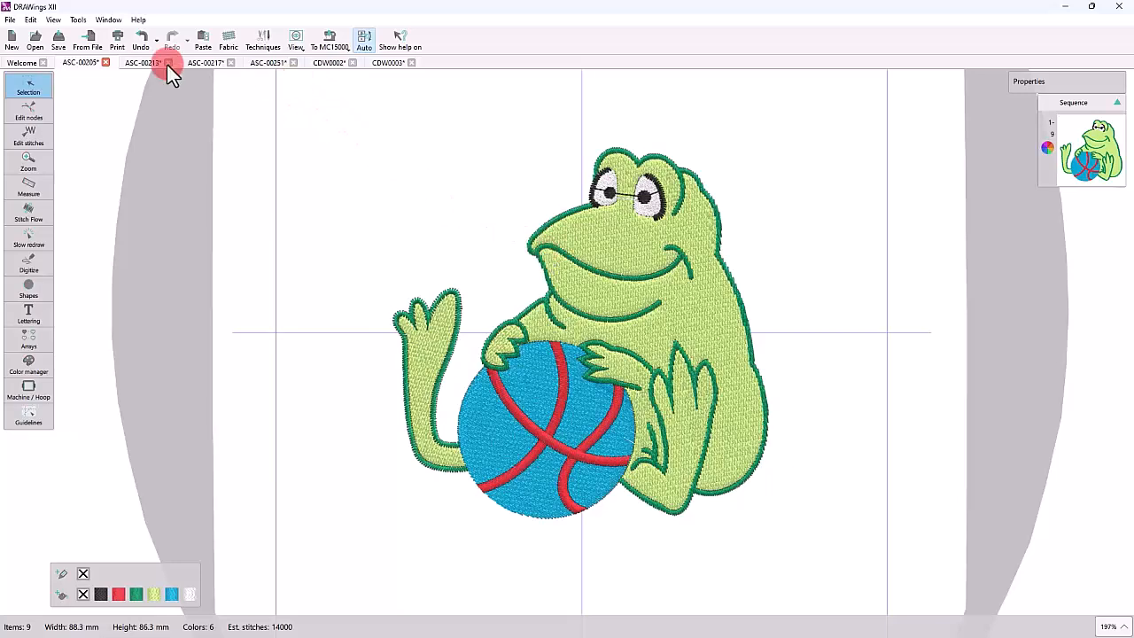
{"action": "left_click", "coordinate": [12, 20]}
{"action": "mouse_move", "coordinate": [30, 21]}
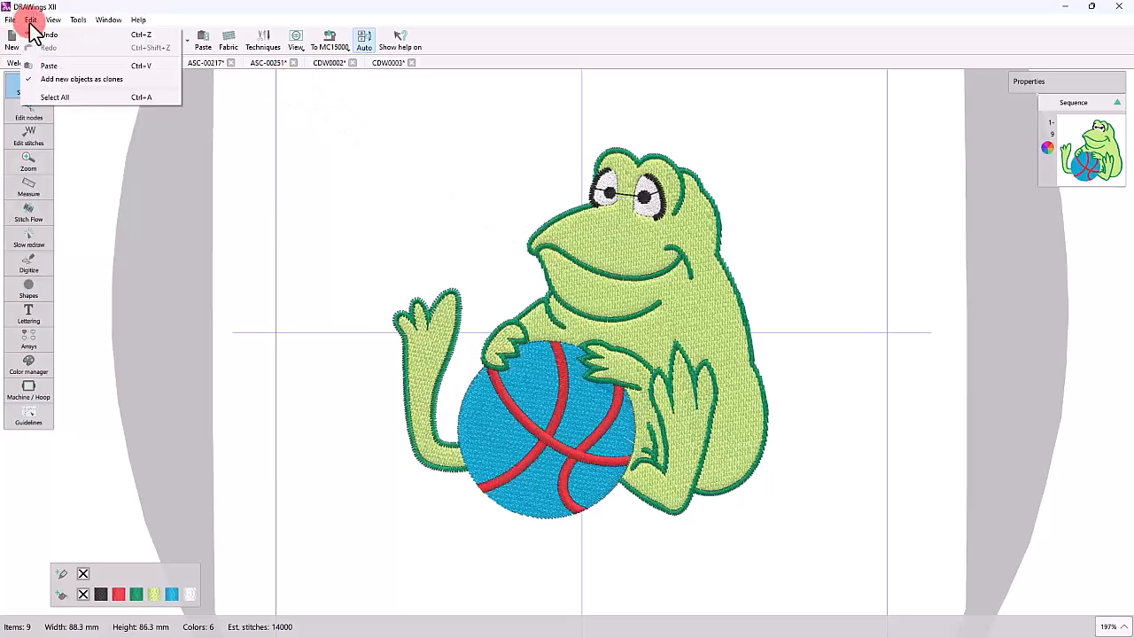
{"action": "mouse_move", "coordinate": [78, 19]}
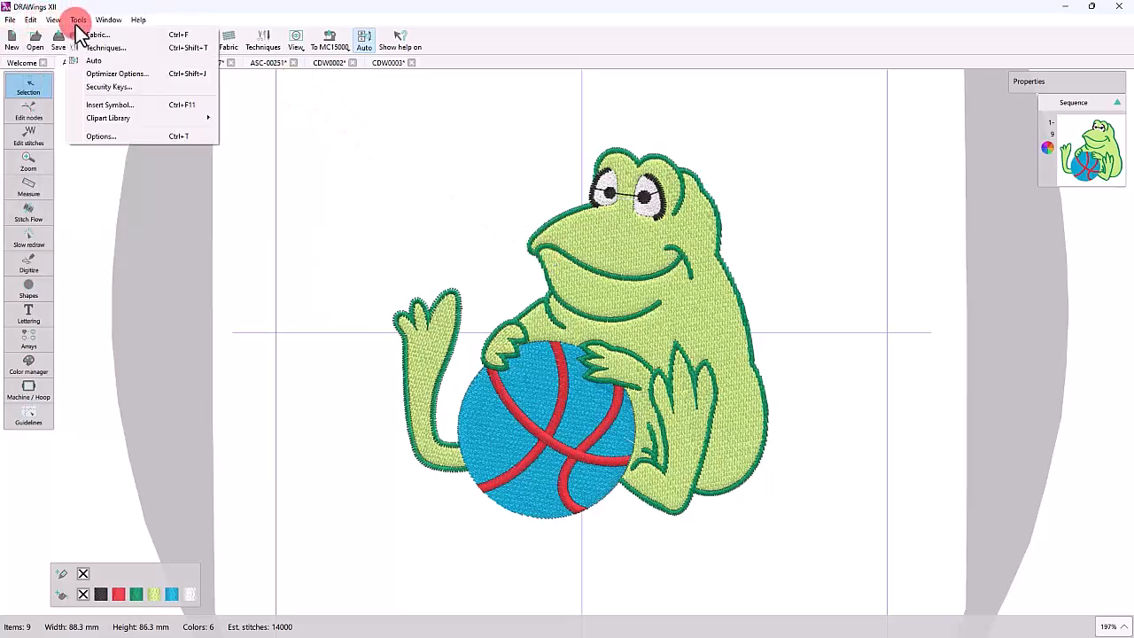
{"action": "left_click", "coordinate": [118, 103]}
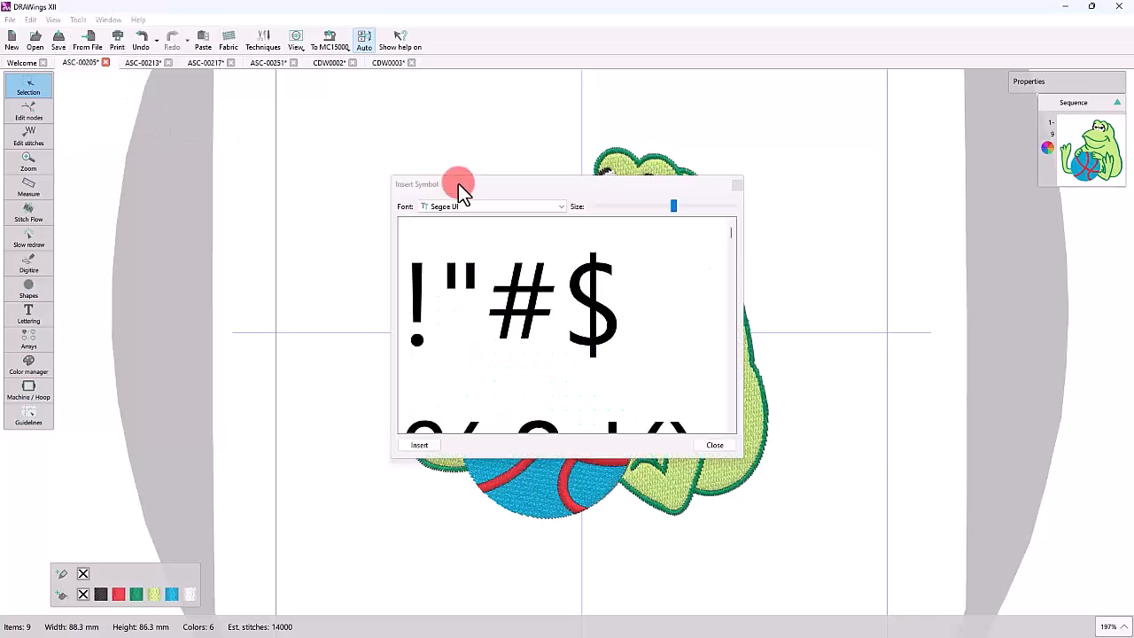
{"action": "left_click", "coordinate": [646, 211]}
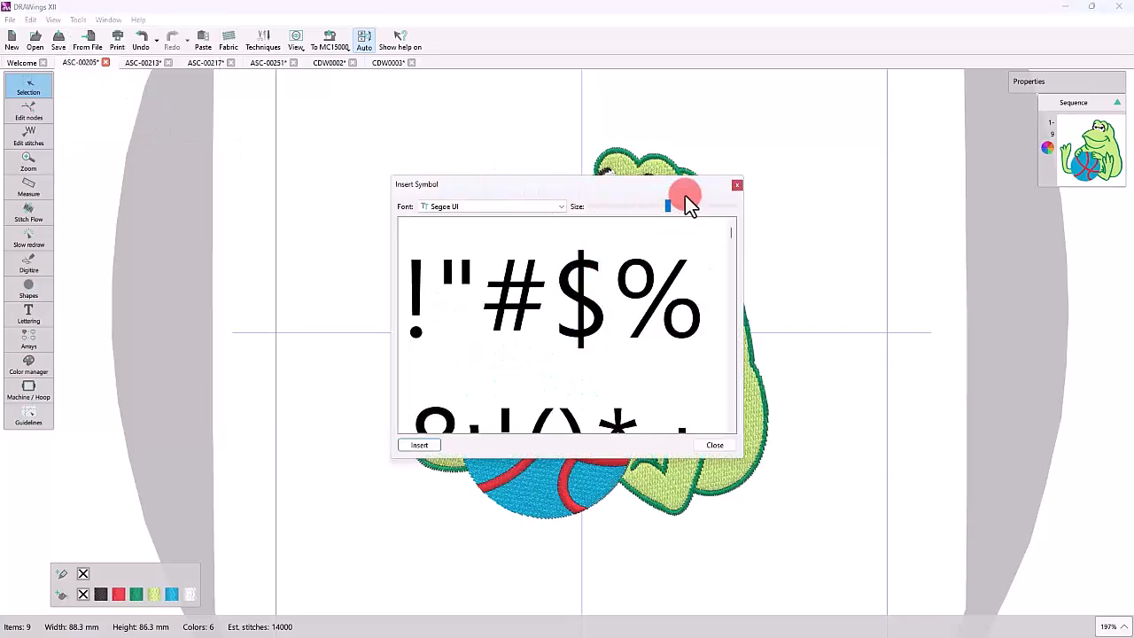
{"action": "left_click", "coordinate": [737, 186]}
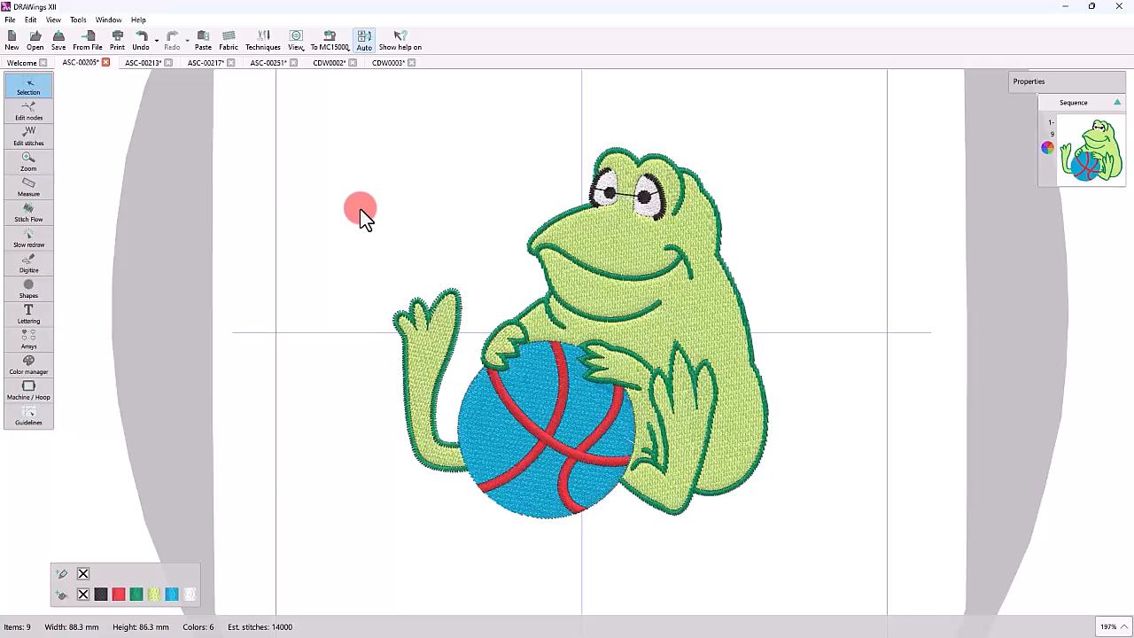
- Select the whole frog design, and separately just the ball and raised leg, to examine which editing commands each selection offers
{"action": "left_click", "coordinate": [568, 382]}
{"action": "left_click_drag", "start_coordinate": [361, 122], "coordinate": [824, 558]}
{"action": "left_click", "coordinate": [353, 40]}
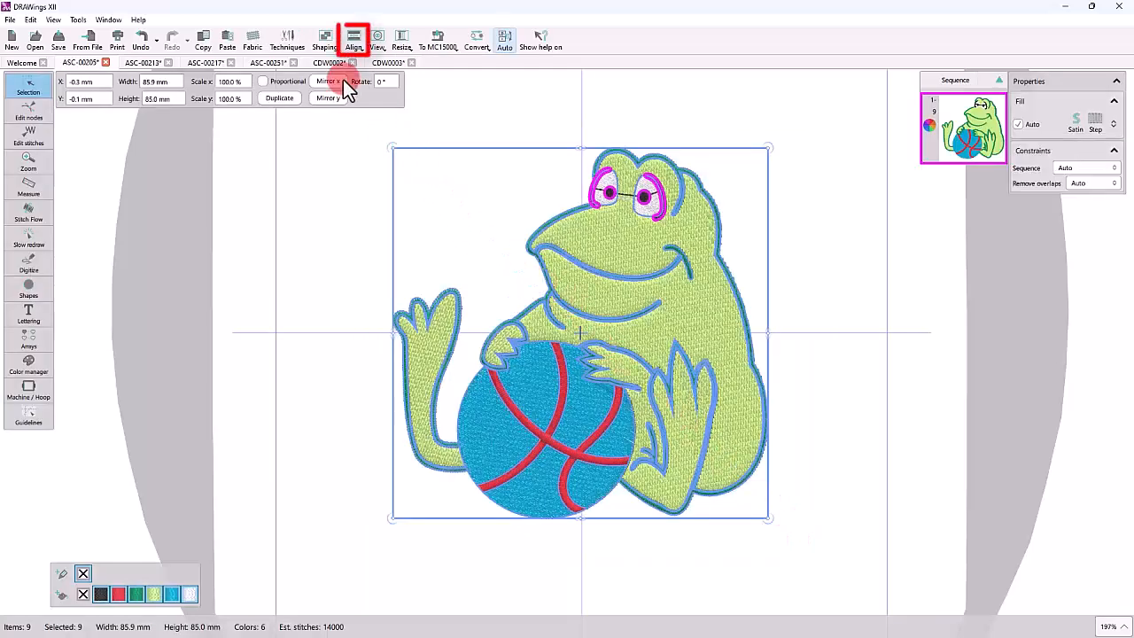
{"action": "left_click", "coordinate": [376, 175]}
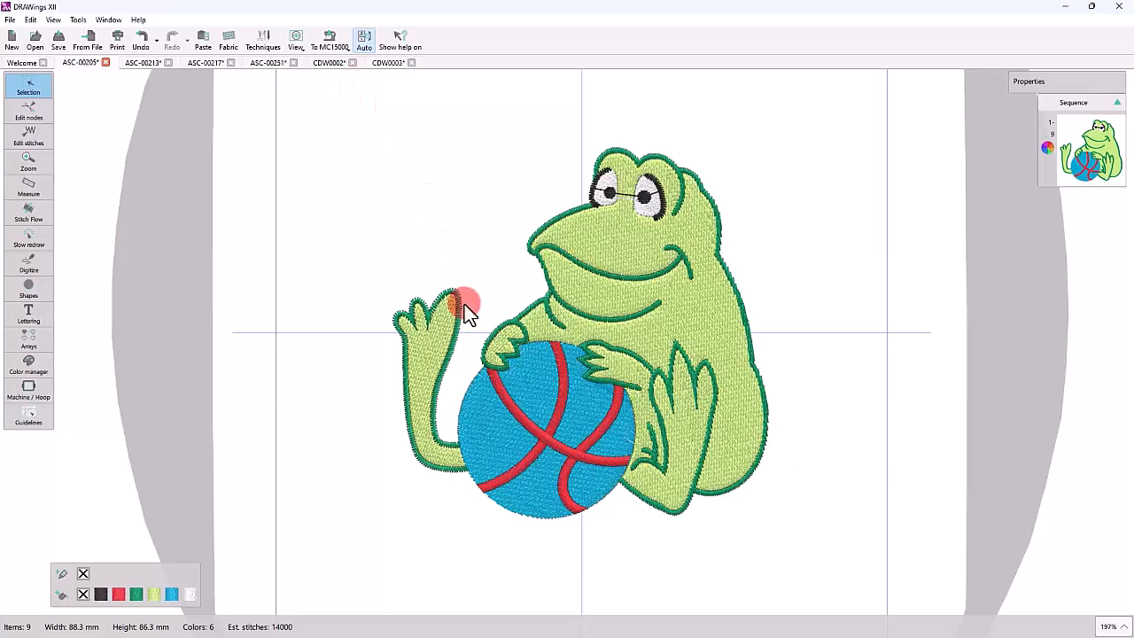
{"action": "left_click_drag", "start_coordinate": [671, 595], "coordinate": [428, 214]}
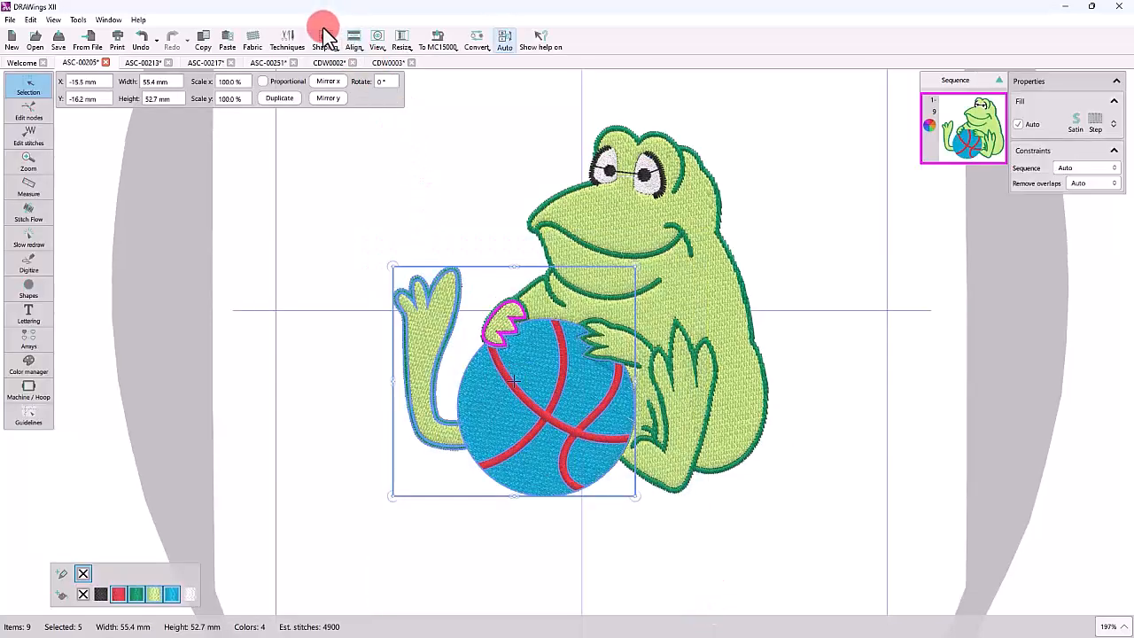
{"action": "left_click", "coordinate": [404, 170]}
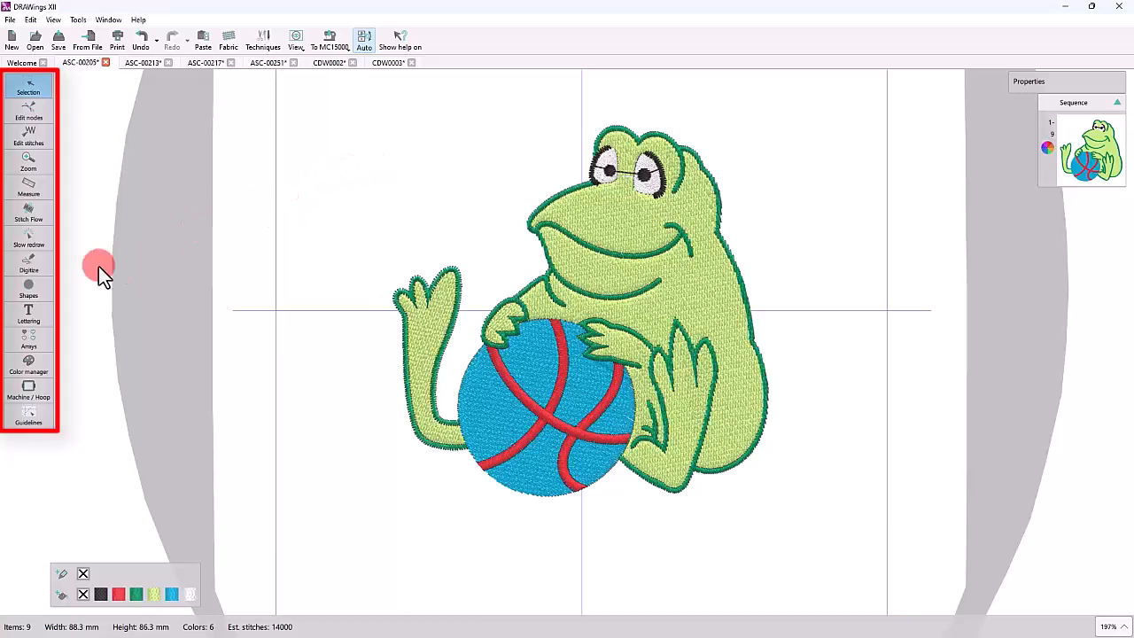
- Examine the descriptions of the toolbox tools, including Edit stitches, Slow redraw and Shapes
{"action": "mouse_move", "coordinate": [34, 88]}
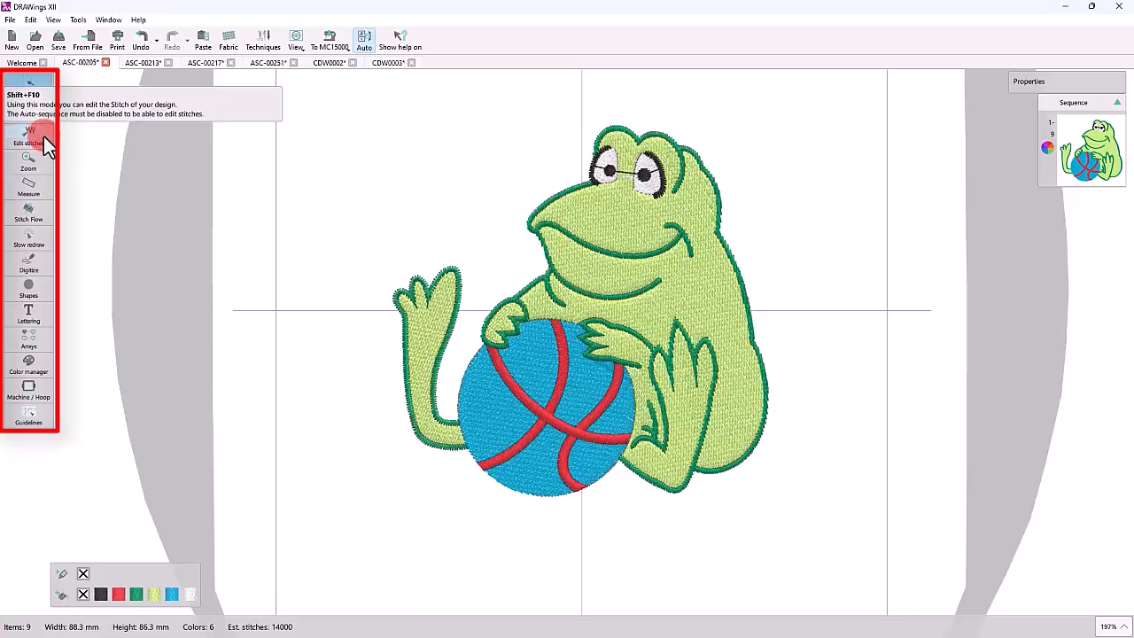
{"action": "mouse_move", "coordinate": [36, 160]}
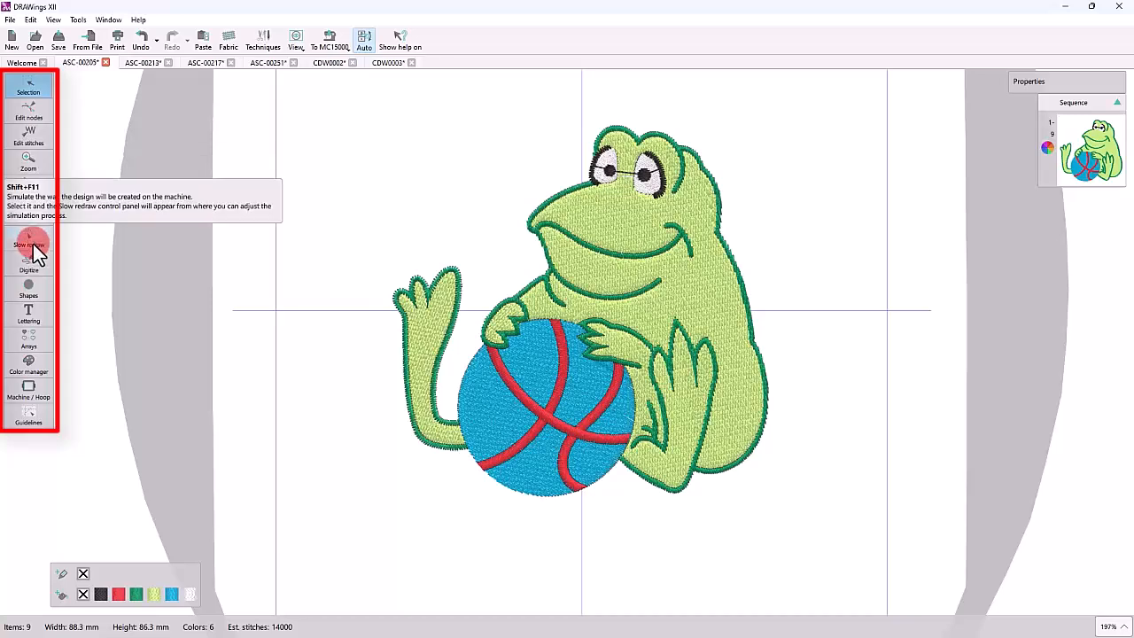
{"action": "mouse_move", "coordinate": [38, 276]}
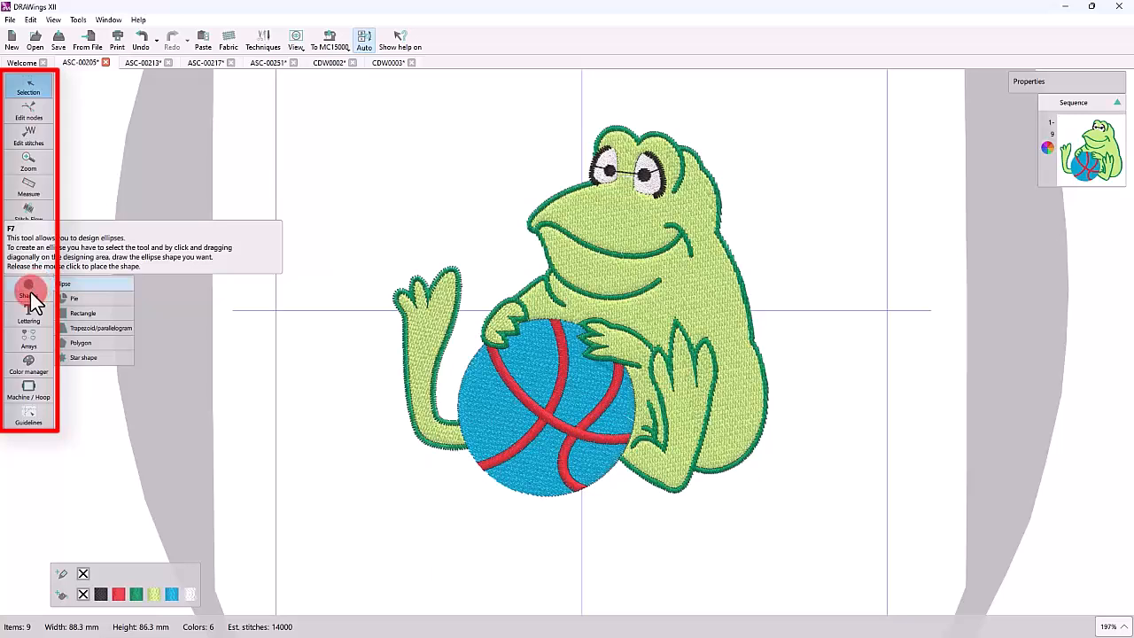
{"action": "mouse_move", "coordinate": [29, 335]}
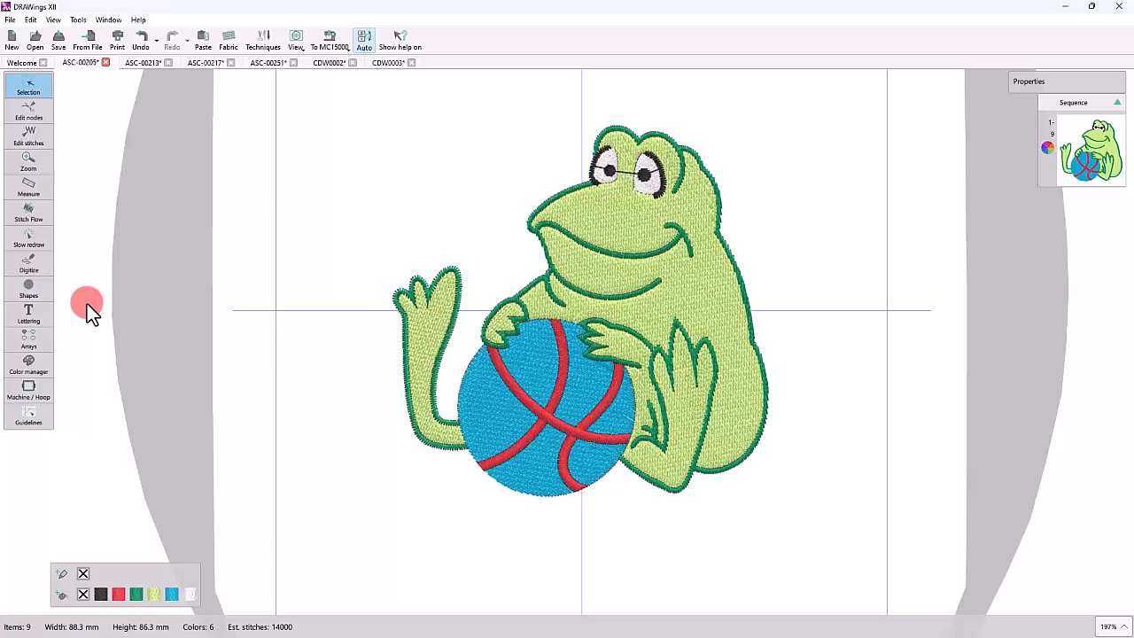
- Place lettering reading "Text" in the empty area above the frog's raised foot
{"action": "left_click", "coordinate": [29, 324]}
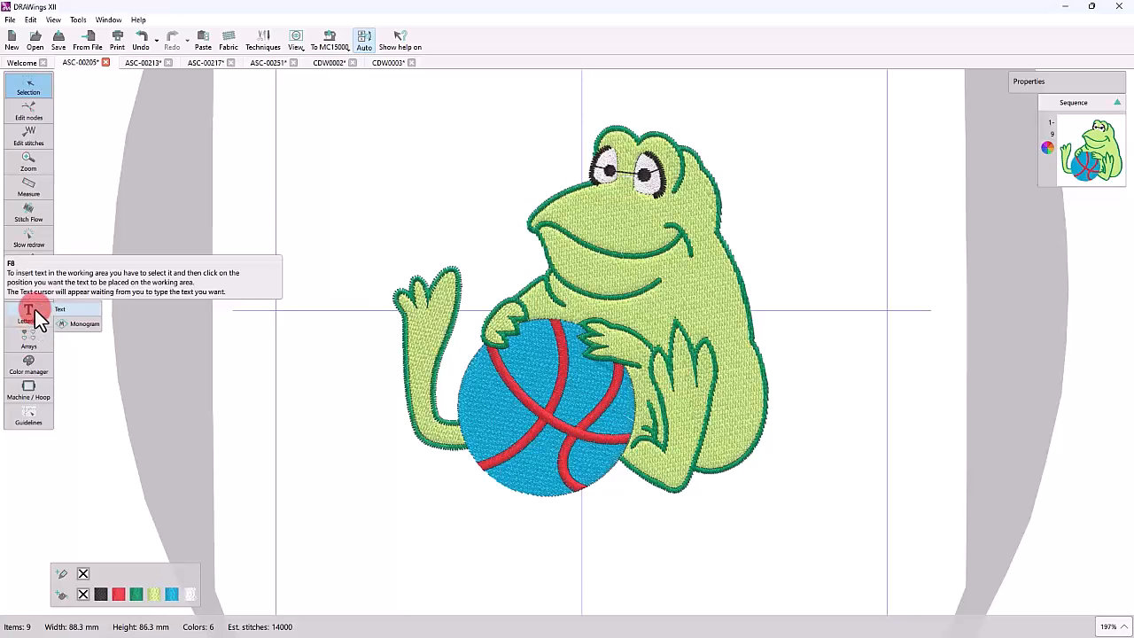
{"action": "left_click", "coordinate": [30, 307]}
{"action": "left_click", "coordinate": [308, 239]}
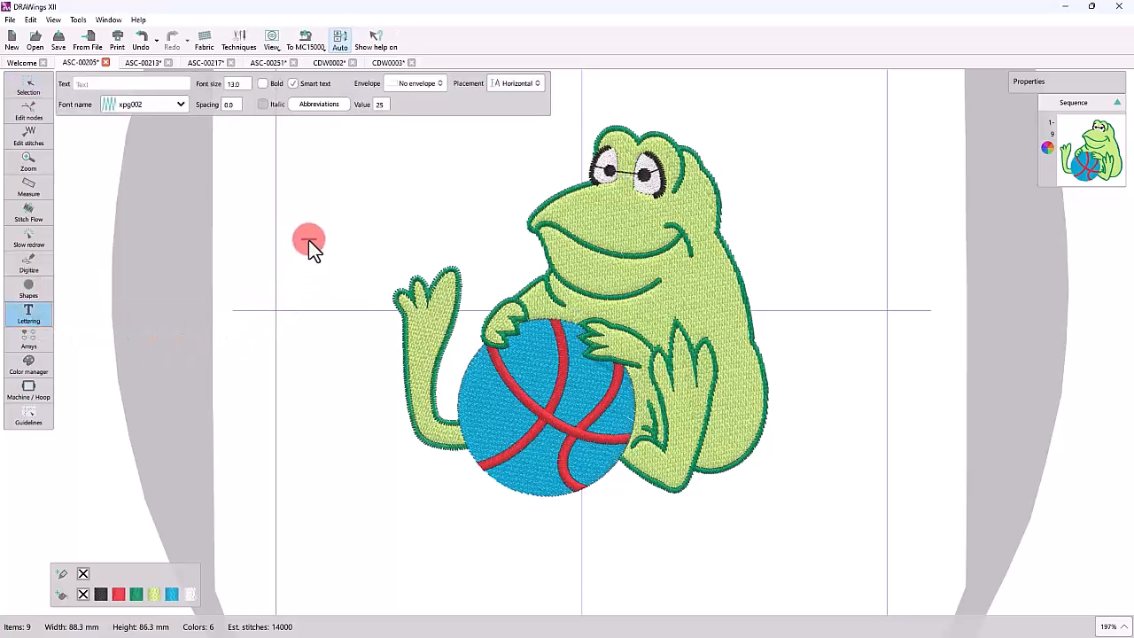
{"action": "type", "text": "T"}
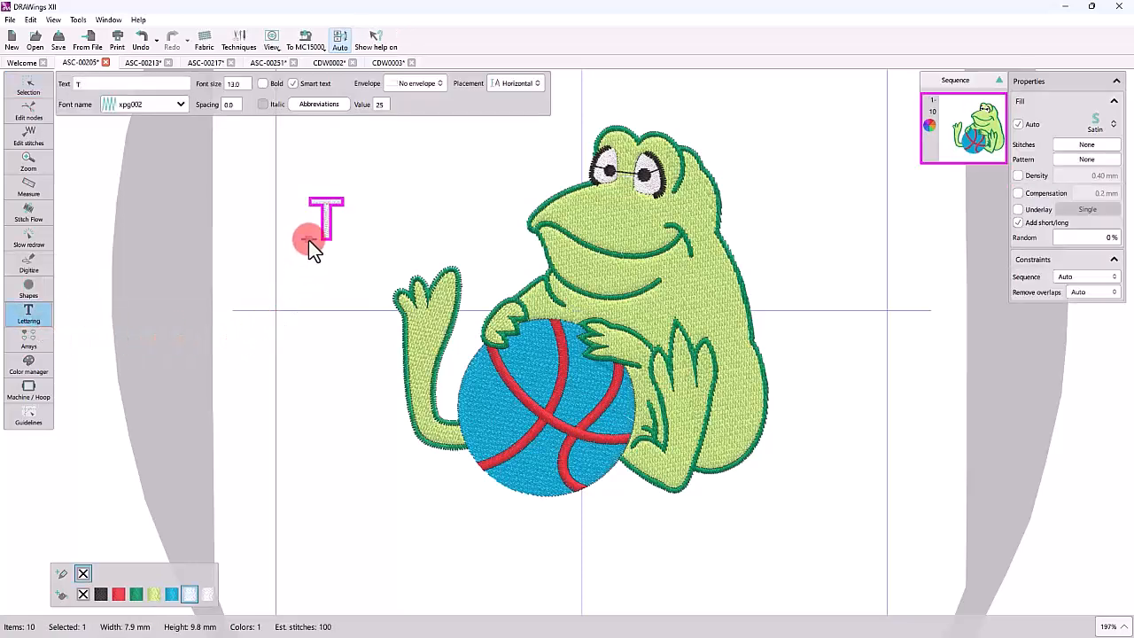
{"action": "type", "text": "ext"}
- Add a second "Text" lettering directly above the first one and return to selection mode
{"action": "left_click", "coordinate": [307, 169]}
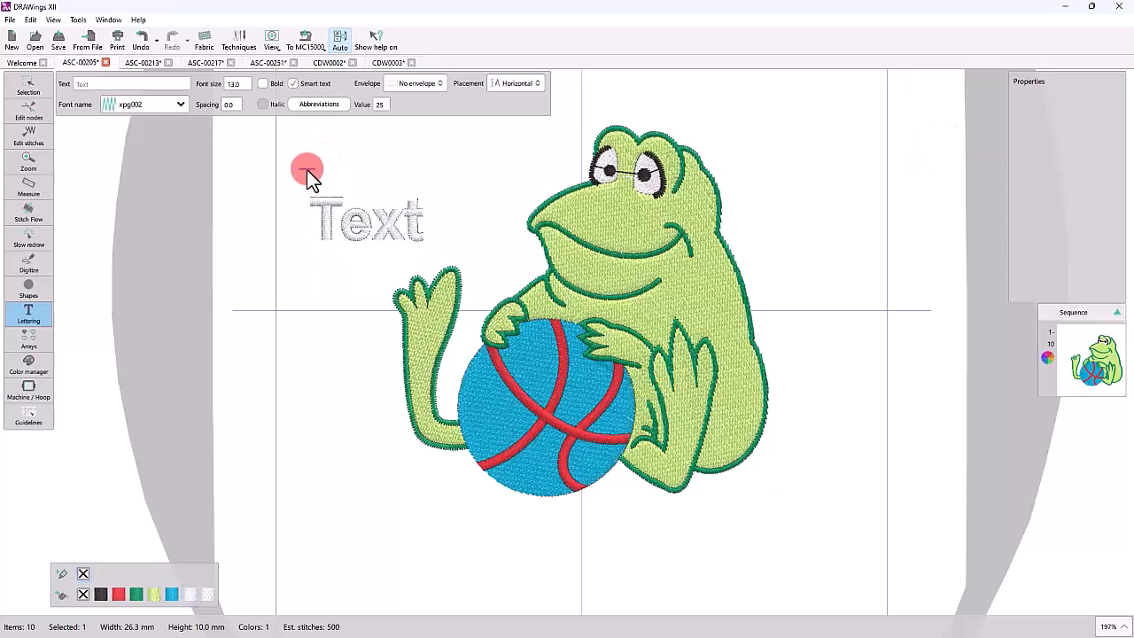
{"action": "type", "text": "Text"}
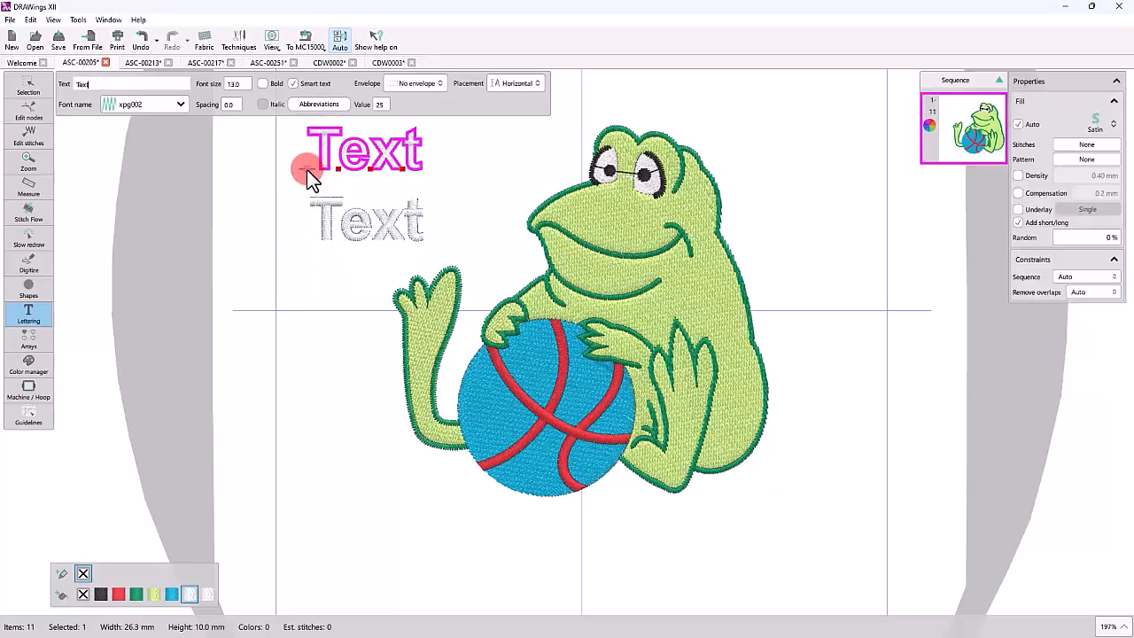
{"action": "left_click", "coordinate": [29, 88]}
- Select the blue ball to examine its fill and outline colors, and clear the selection
{"action": "left_click", "coordinate": [537, 574]}
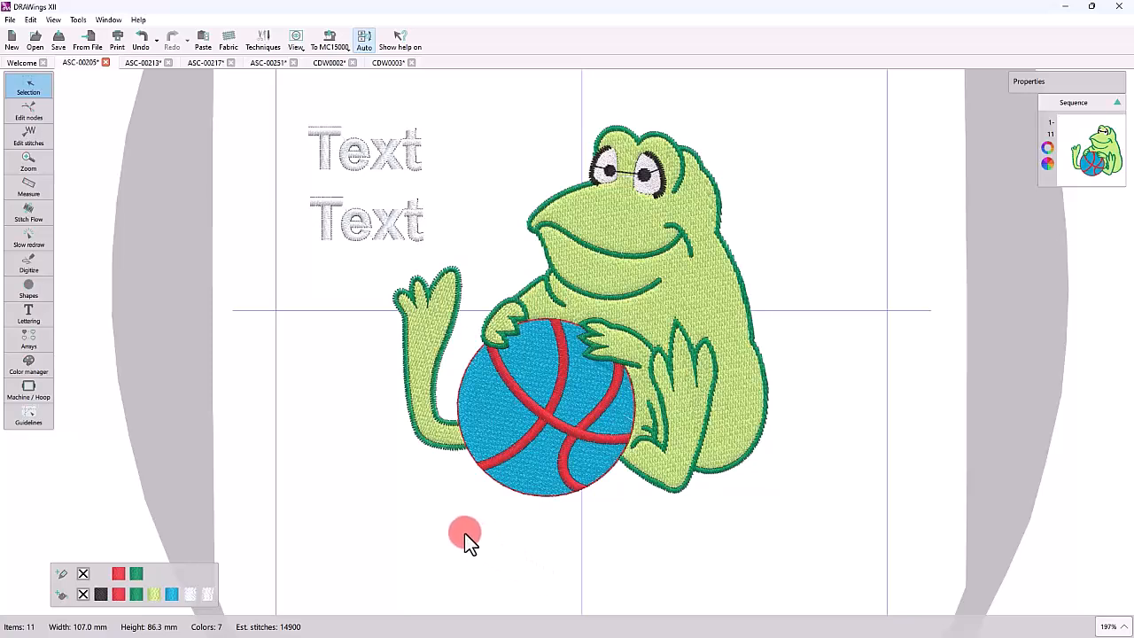
{"action": "left_click", "coordinate": [485, 410]}
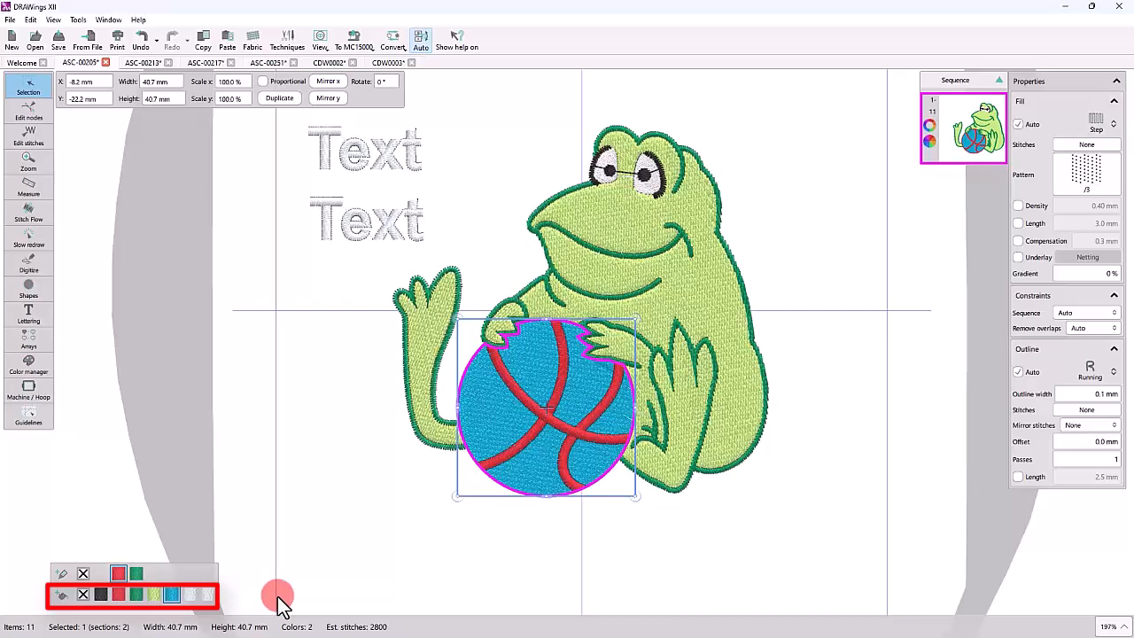
{"action": "left_click", "coordinate": [567, 578]}
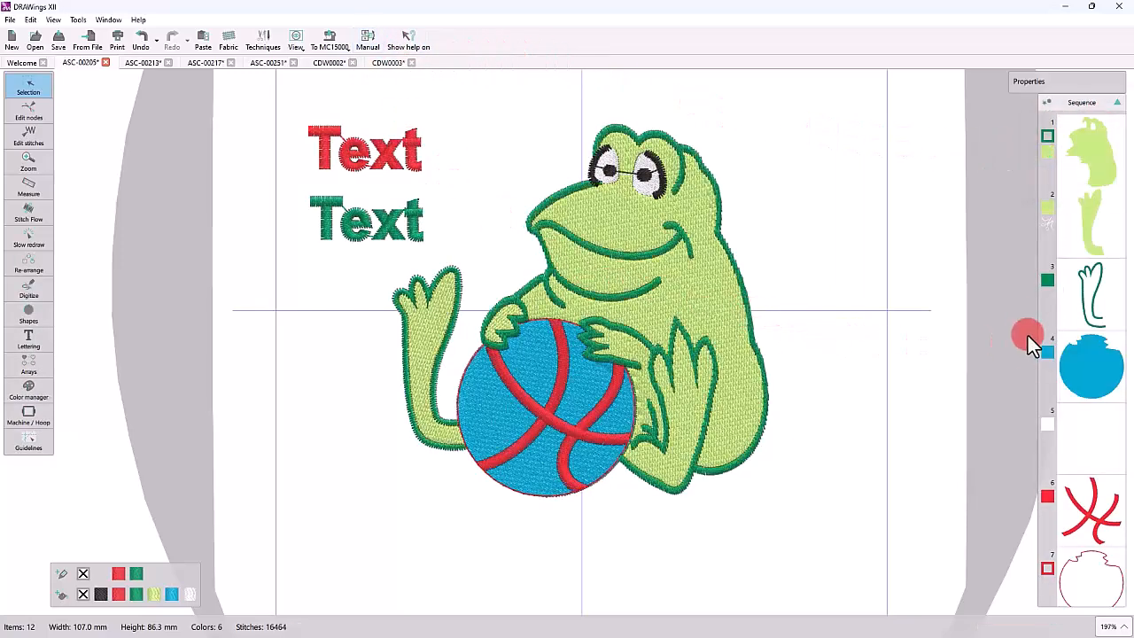
- Browse the manual stitching sequence and try to move one of its objects to an earlier position
{"action": "left_click", "coordinate": [1068, 304]}
{"action": "left_click", "coordinate": [970, 406]}
{"action": "scroll", "coordinate": [970, 405], "scroll_direction": "down", "scroll_amount": 5}
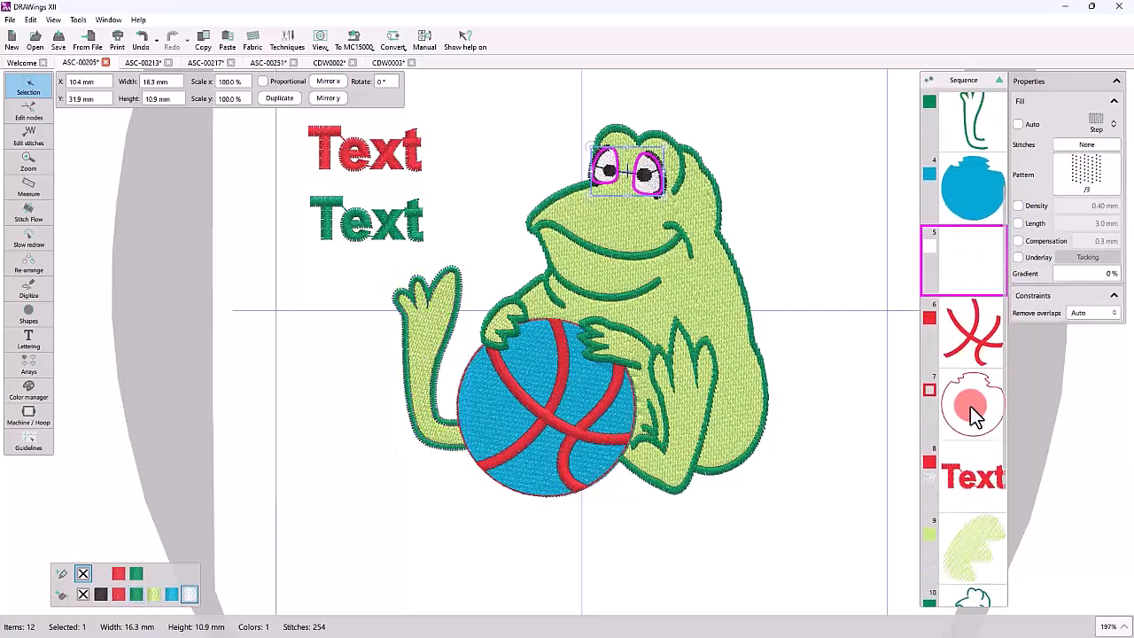
{"action": "left_click", "coordinate": [972, 365]}
{"action": "left_click_drag", "start_coordinate": [972, 364], "coordinate": [986, 273]}
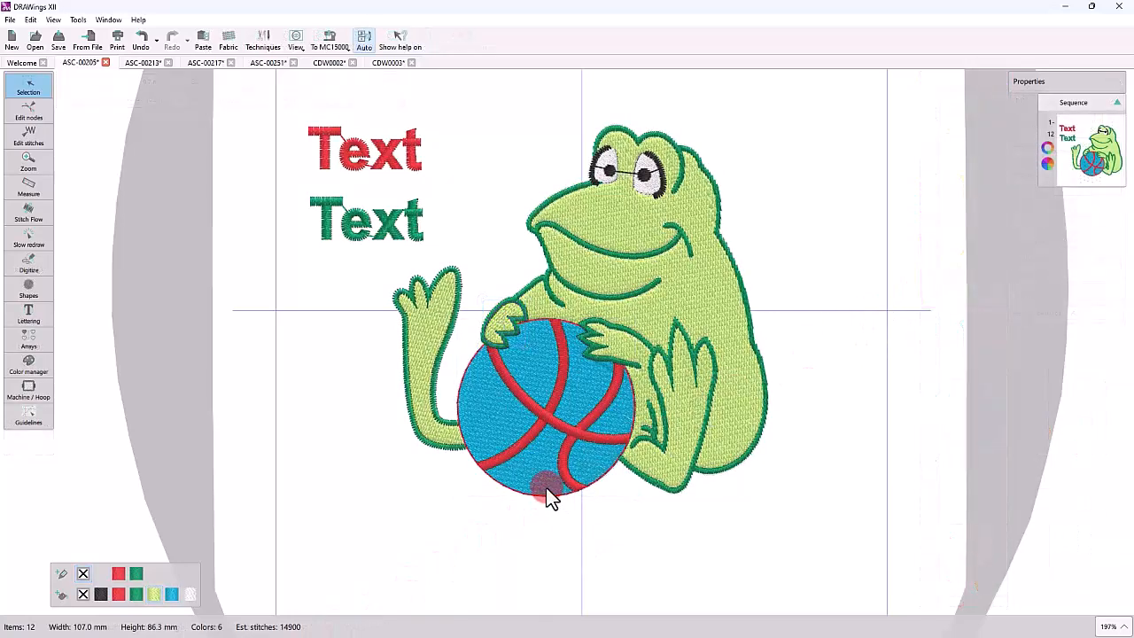
- Examine the fill, constraints and outline properties of the blue ball, and clear the selection
{"action": "left_click", "coordinate": [546, 487]}
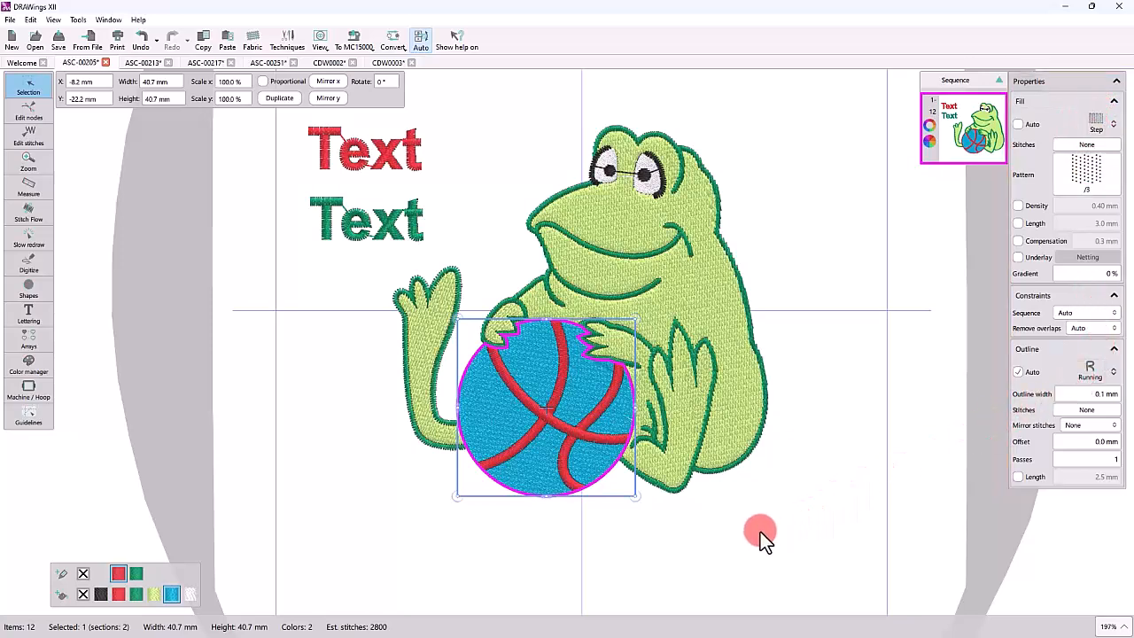
{"action": "left_click", "coordinate": [686, 509]}
- Switch to the ASC-00213 design and change the red ellipse's fill type to Satin
{"action": "left_click", "coordinate": [140, 62]}
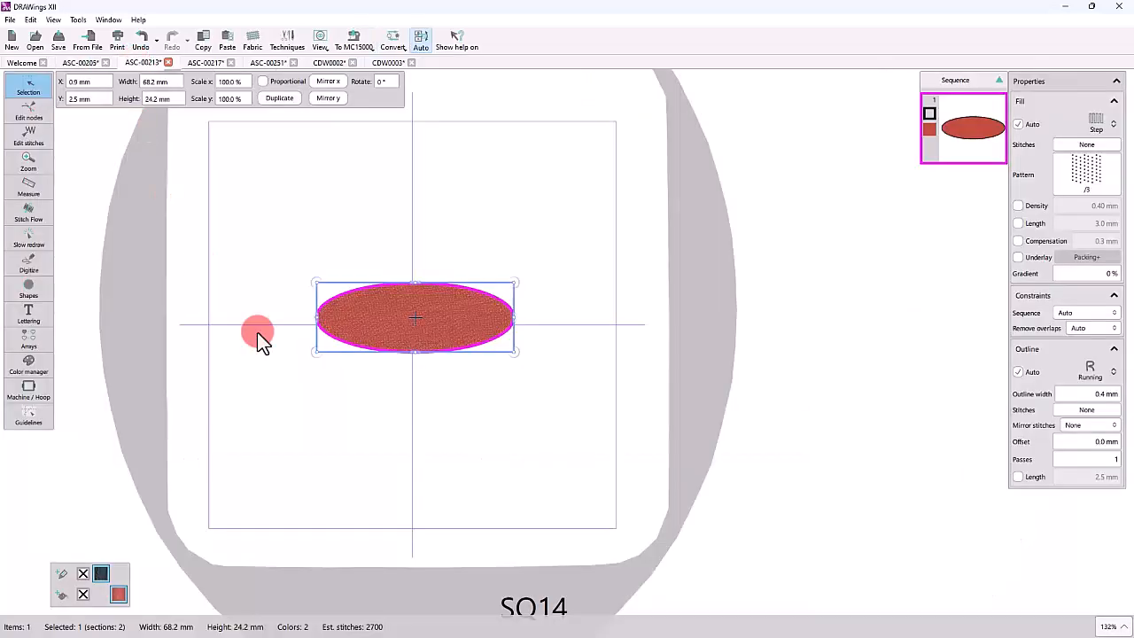
{"action": "left_click", "coordinate": [452, 385]}
{"action": "left_click", "coordinate": [450, 342]}
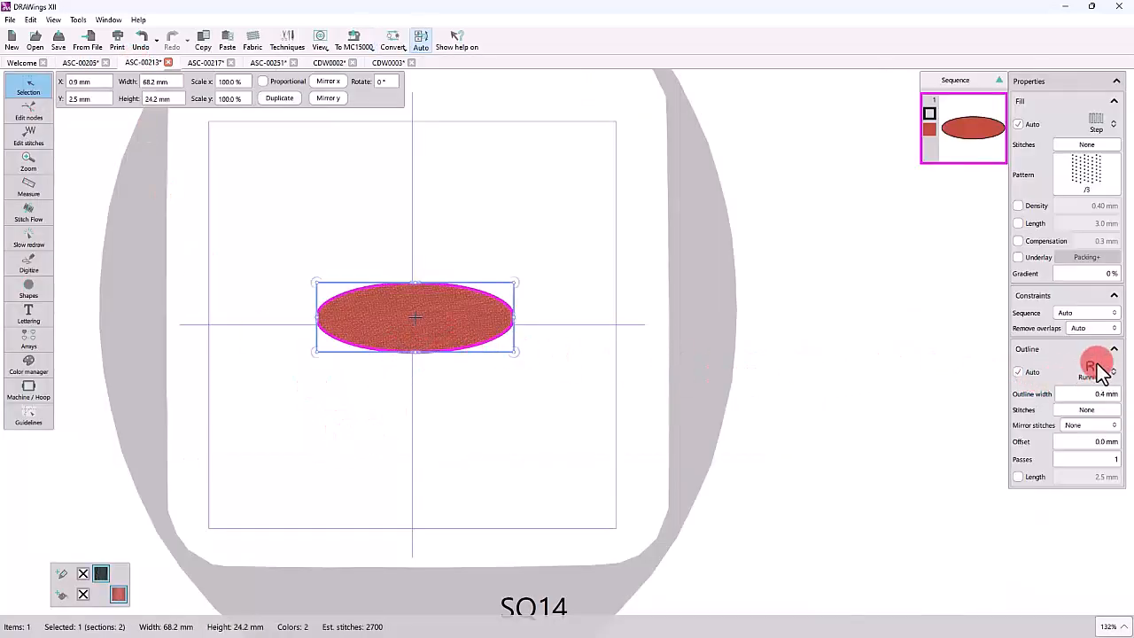
{"action": "left_click", "coordinate": [1099, 121]}
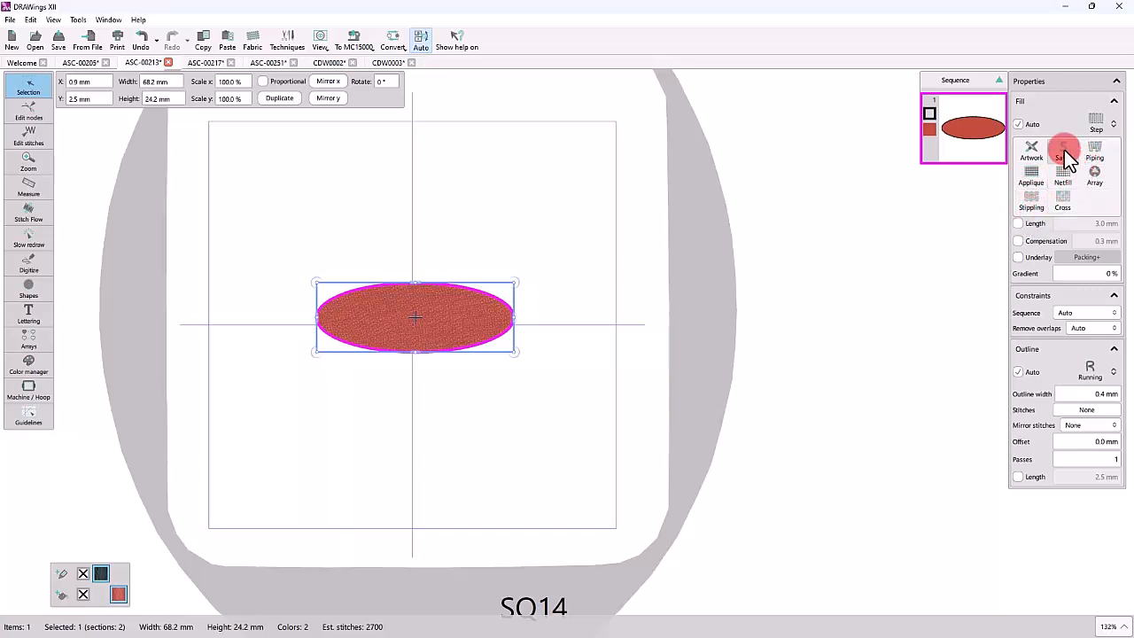
{"action": "left_click", "coordinate": [1065, 149]}
{"action": "left_click", "coordinate": [475, 424]}
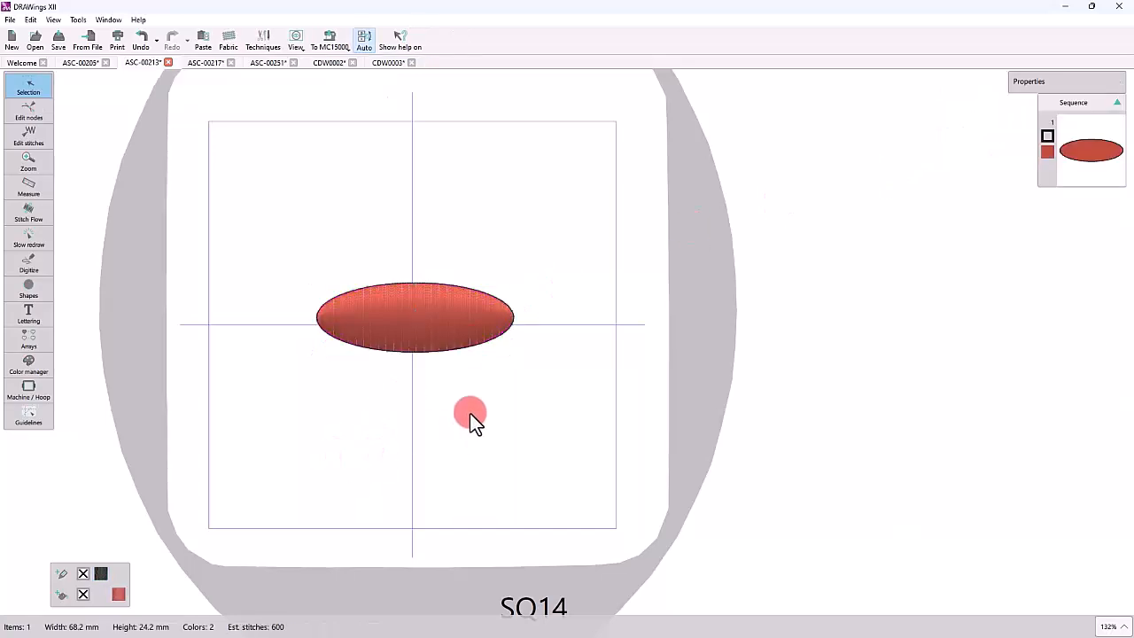
- Enable the Cut technique for the ellipse design and view the outline types available for the ellipse
{"action": "left_click", "coordinate": [443, 342]}
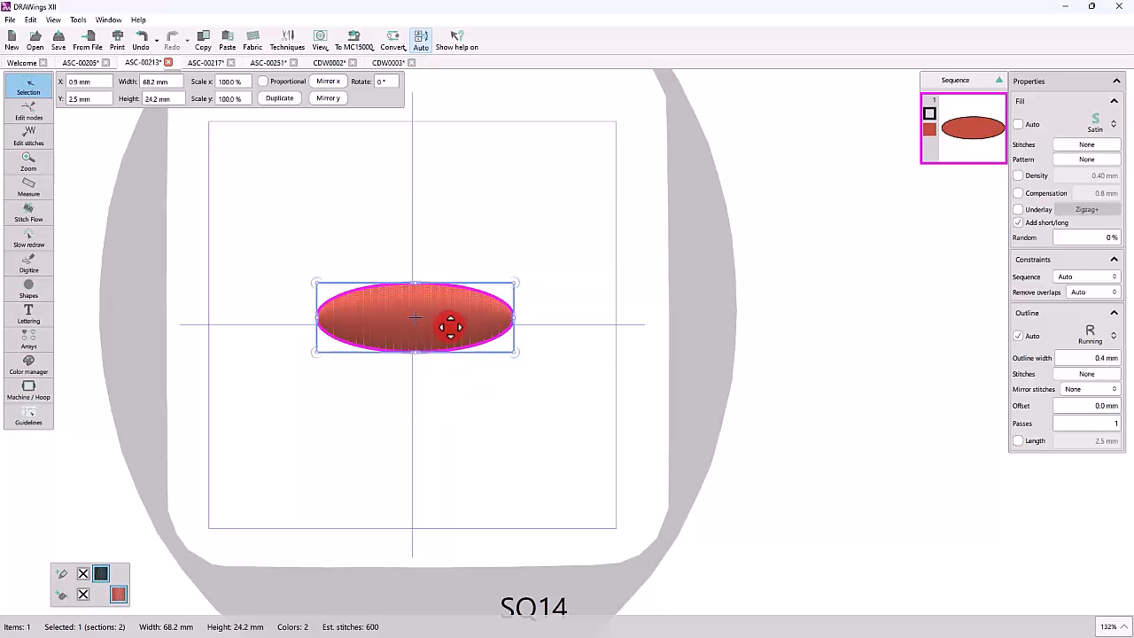
{"action": "left_click", "coordinate": [287, 40]}
{"action": "left_click", "coordinate": [429, 244]}
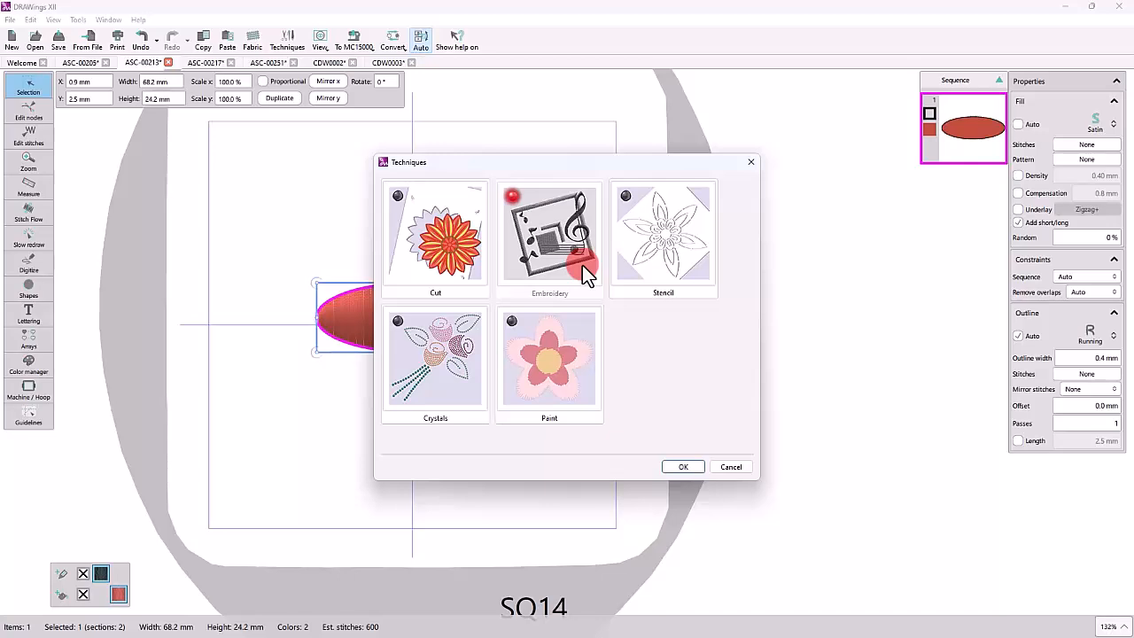
{"action": "left_click", "coordinate": [426, 229]}
{"action": "left_click", "coordinate": [670, 460]}
{"action": "left_click", "coordinate": [744, 469]}
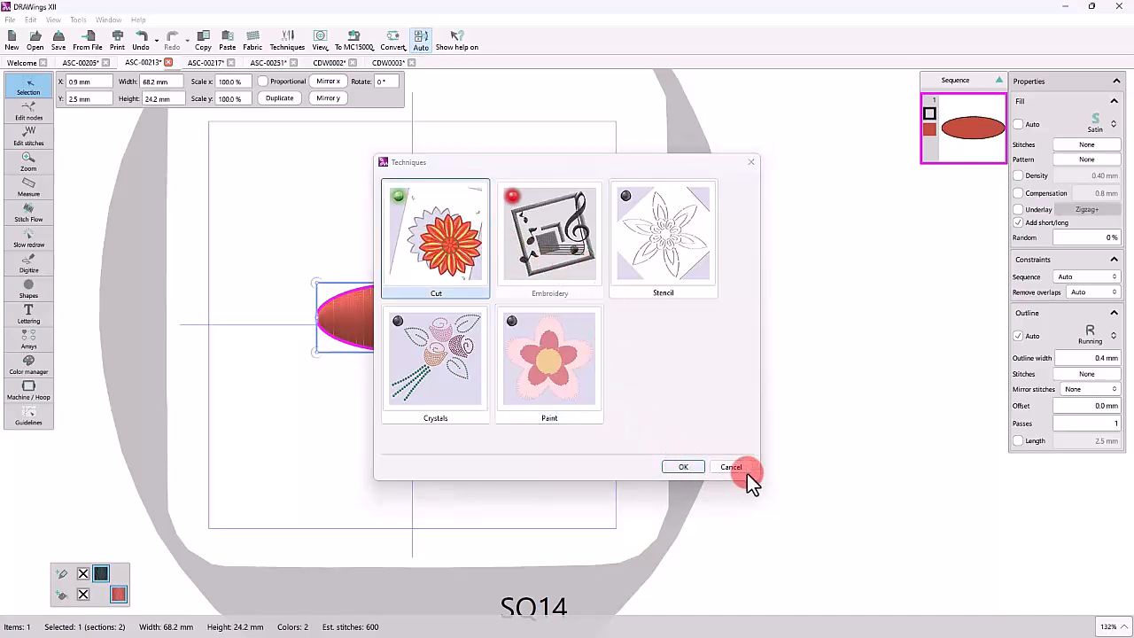
{"action": "left_click", "coordinate": [1088, 335]}
{"action": "left_click", "coordinate": [1080, 385]}
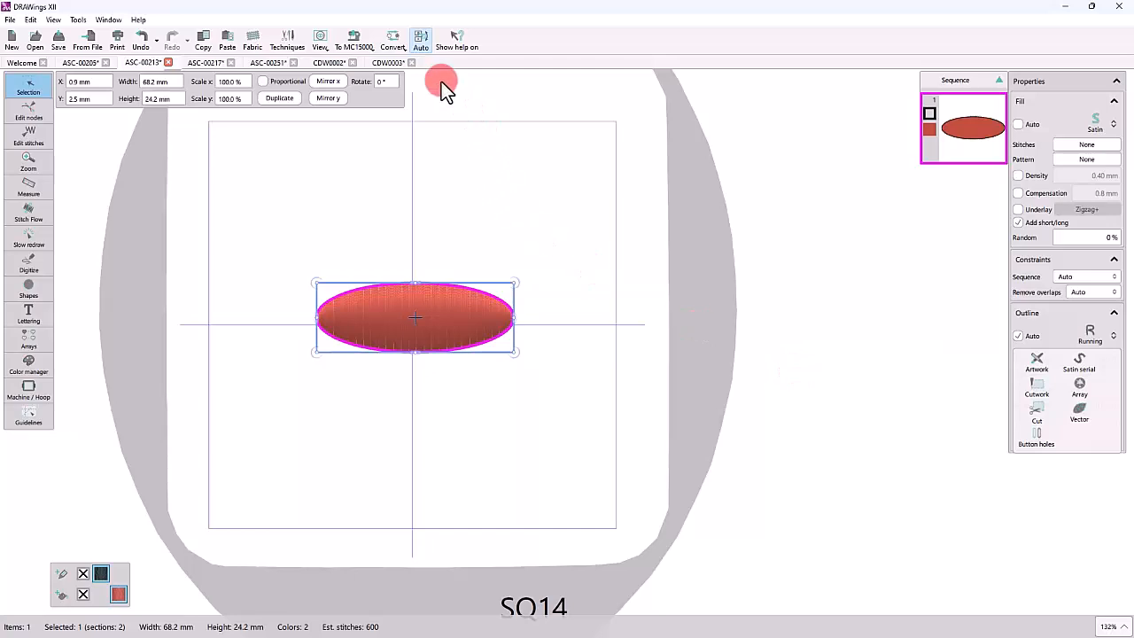
- Enable the Paint technique for the ellipse design in addition to Cut
{"action": "left_click", "coordinate": [285, 51]}
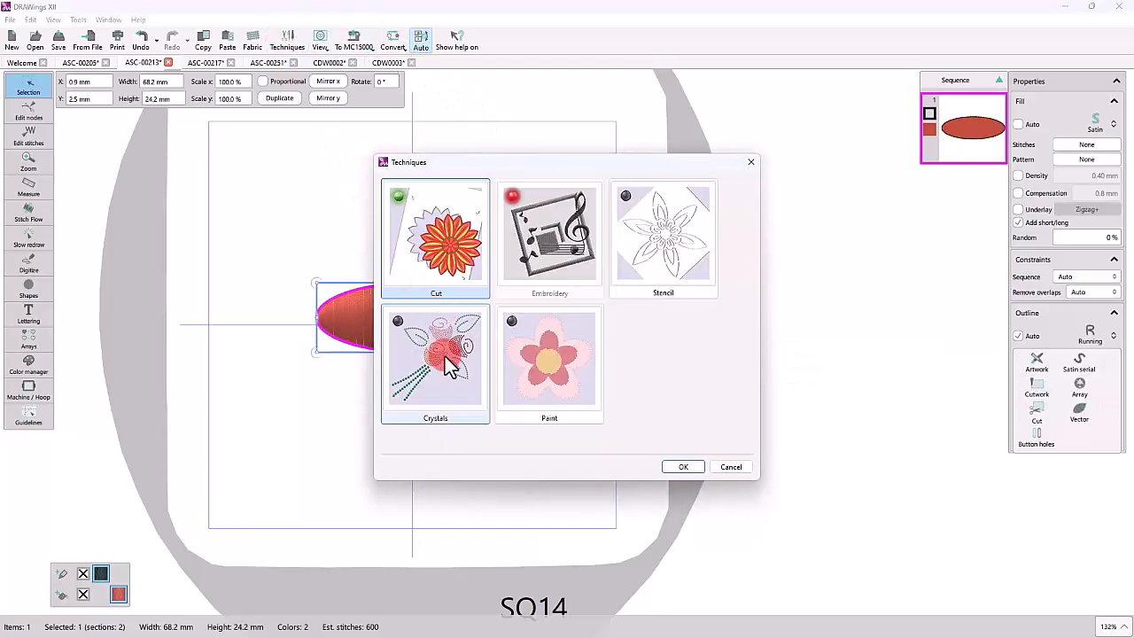
{"action": "left_click", "coordinate": [566, 387]}
{"action": "left_click", "coordinate": [681, 468]}
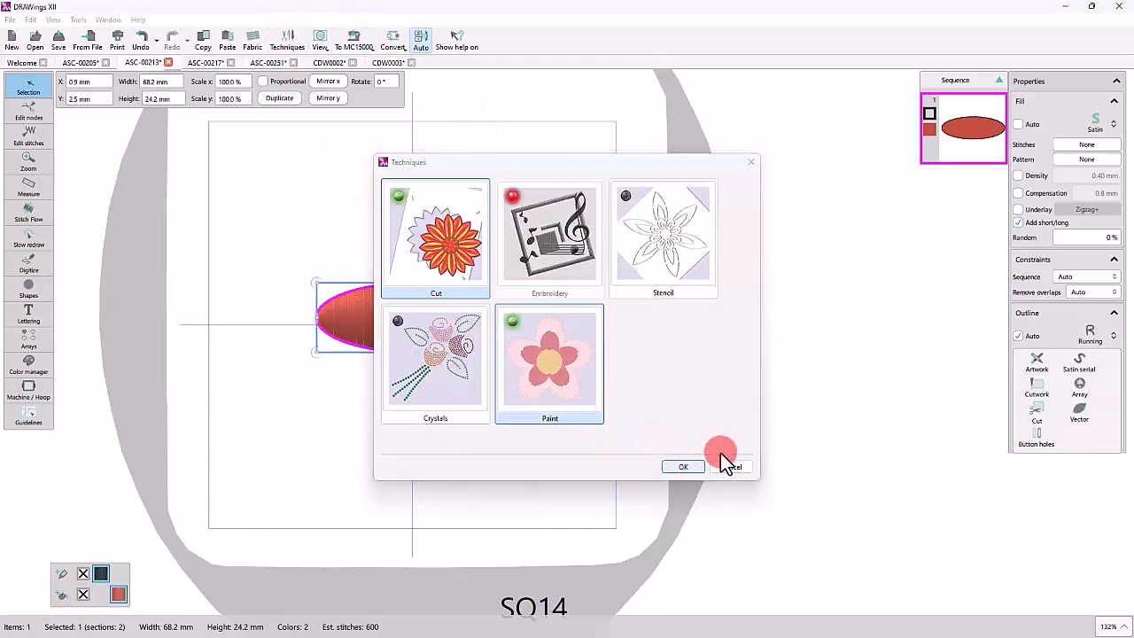
- View the fill types available for the red ellipse and change its fill to Paint piping
{"action": "left_click", "coordinate": [1096, 126]}
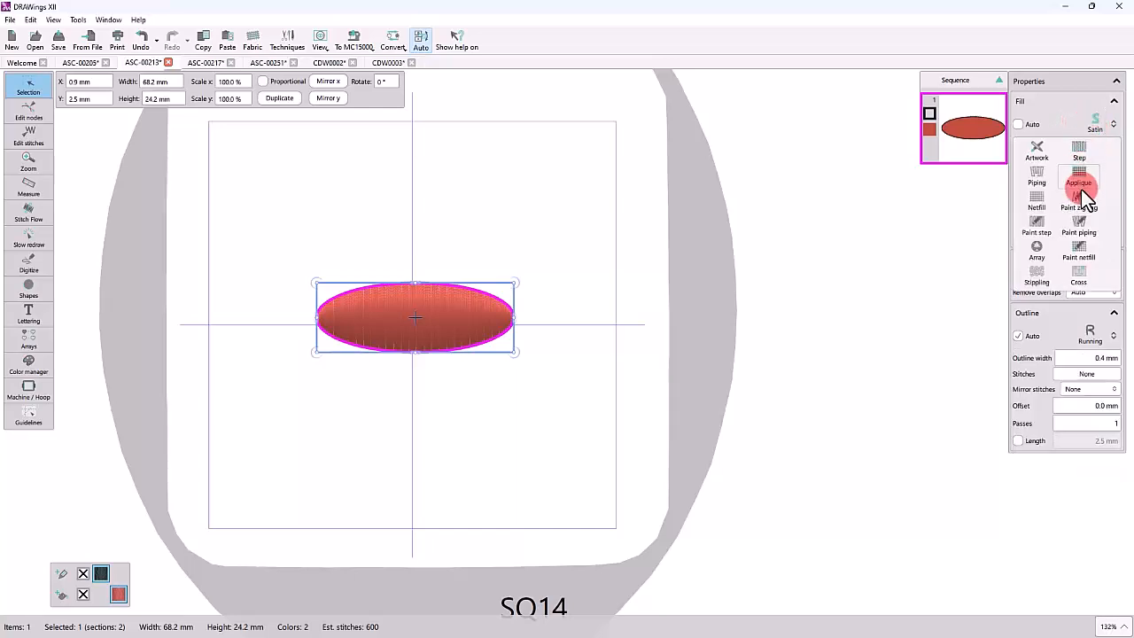
{"action": "left_click", "coordinate": [1119, 122]}
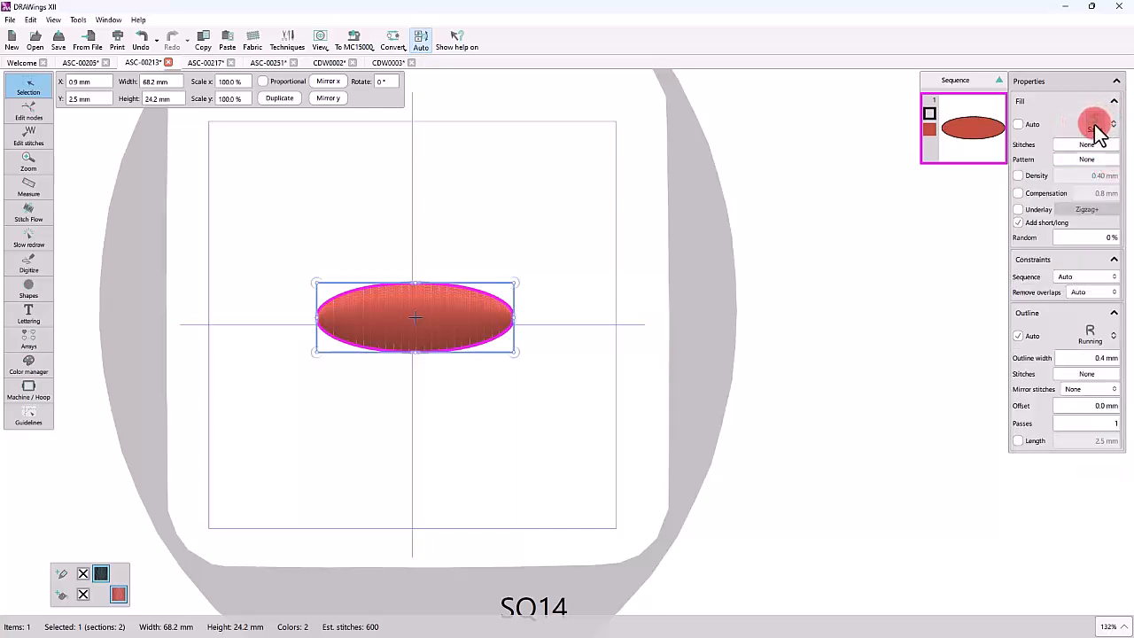
{"action": "left_click", "coordinate": [1095, 124]}
{"action": "left_click", "coordinate": [1074, 220]}
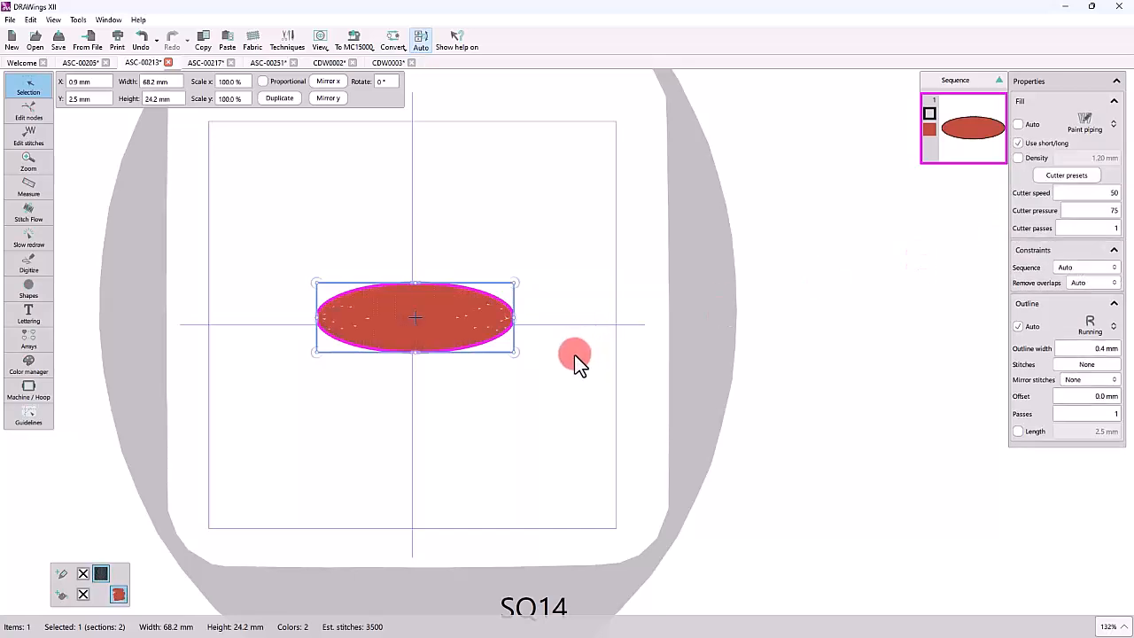
{"action": "left_click", "coordinate": [489, 404]}
{"action": "left_click", "coordinate": [468, 320]}
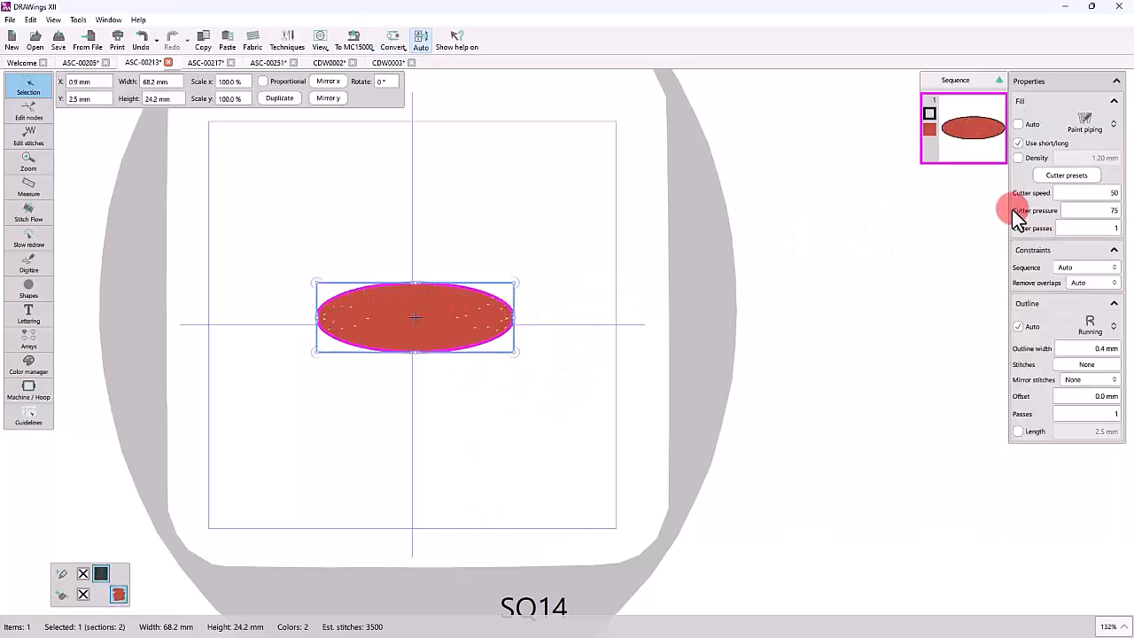
- Change the red ellipse's fill type to Paint netfill
{"action": "left_click", "coordinate": [1085, 124]}
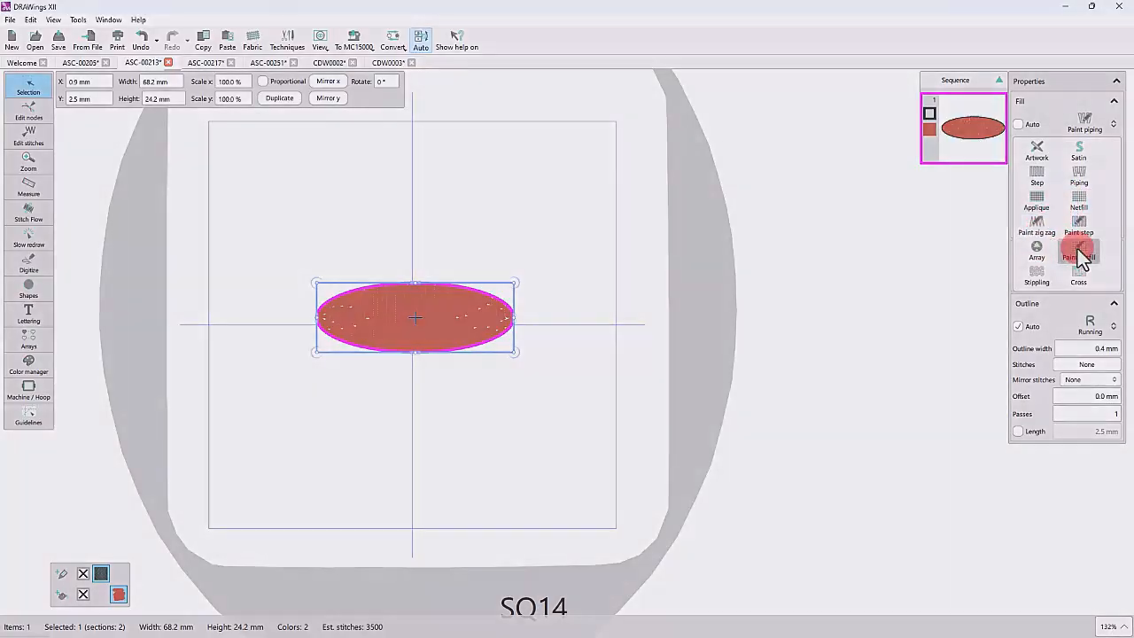
{"action": "left_click", "coordinate": [1076, 251]}
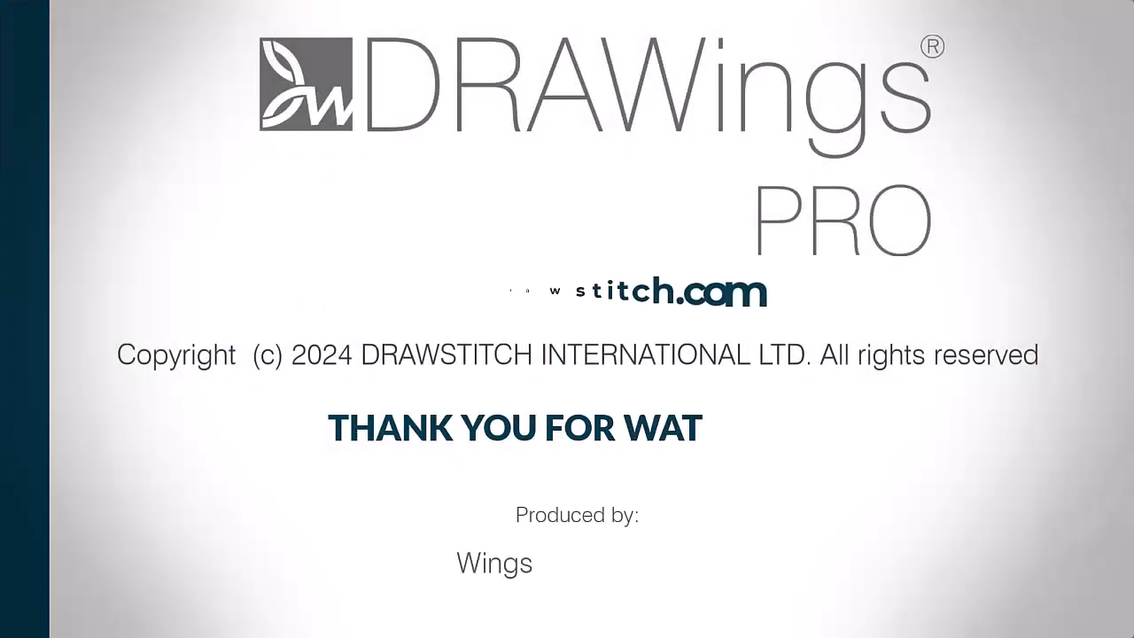